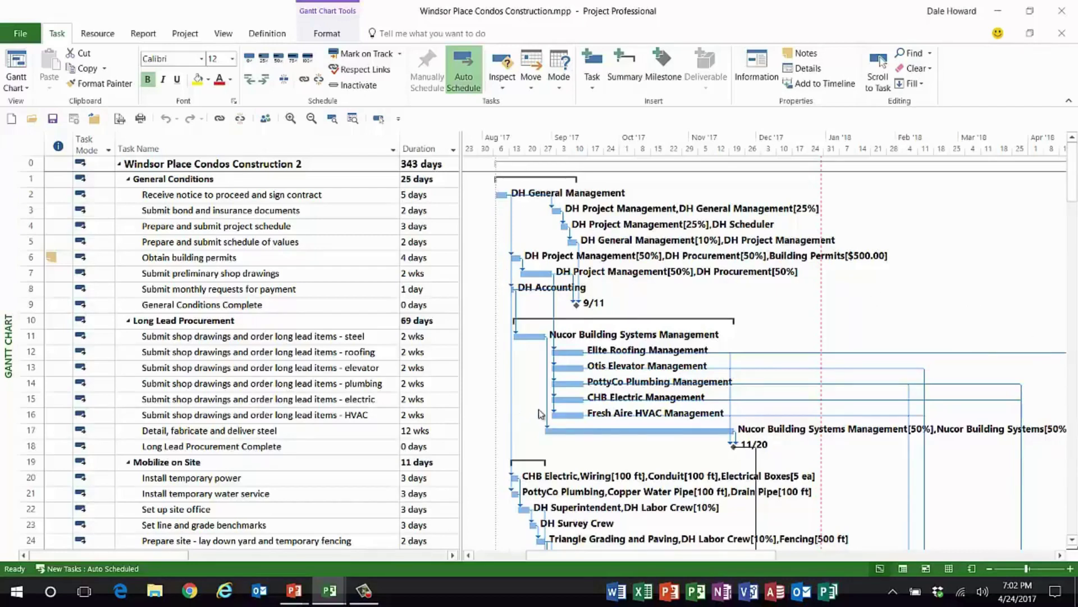
# Switch to the Task Usage view to see weekly work hours per task and assignment
pyautogui.moveTo(462, 374); pyautogui.dragTo(812, 387)
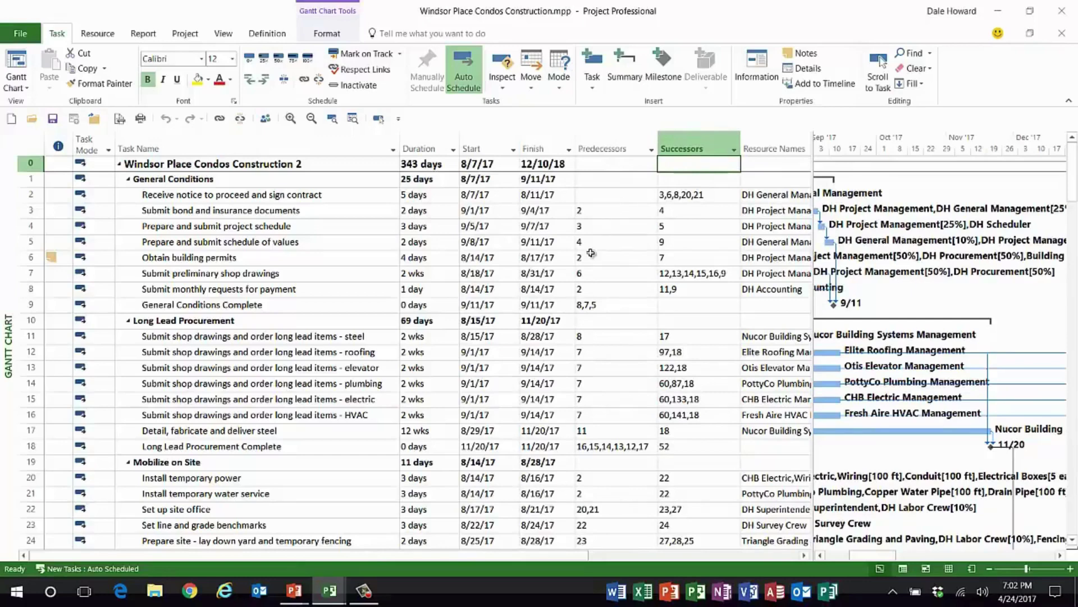
pyautogui.moveTo(809, 302); pyautogui.dragTo(466, 287)
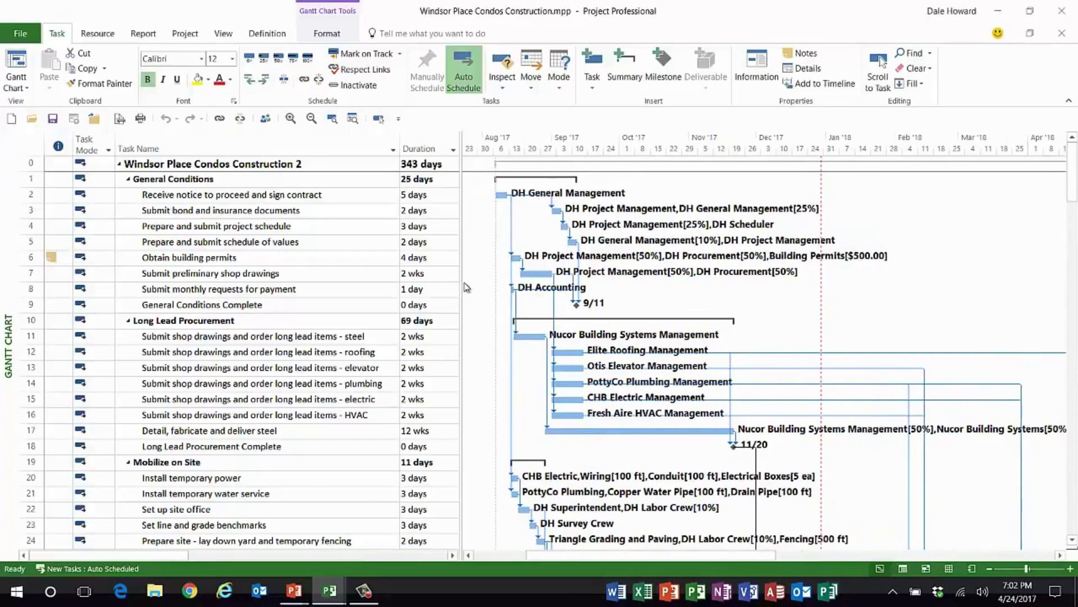
pyautogui.click(11, 89)
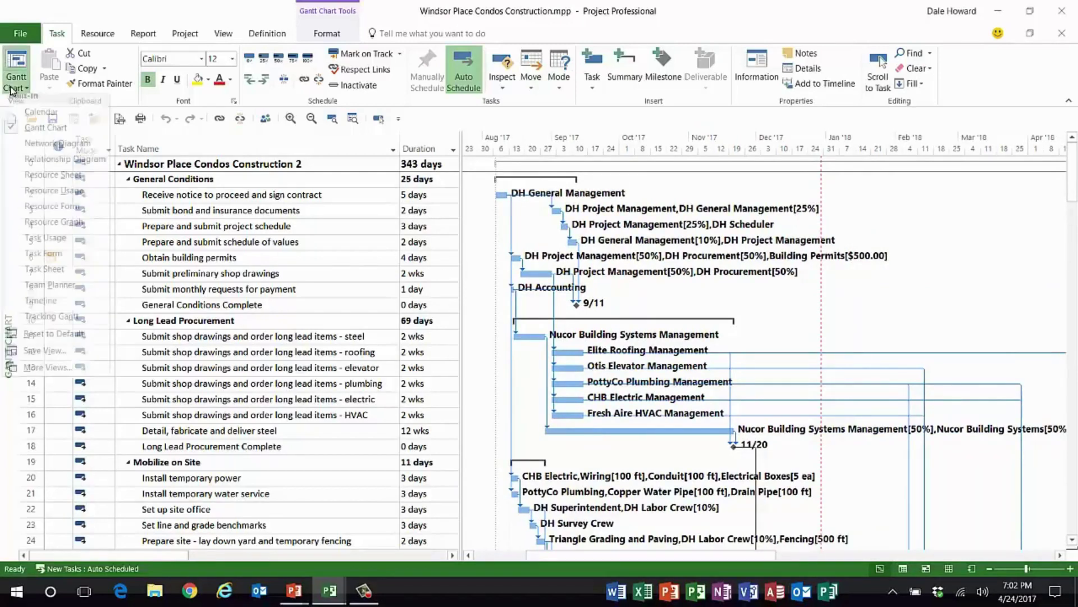
pyautogui.click(53, 243)
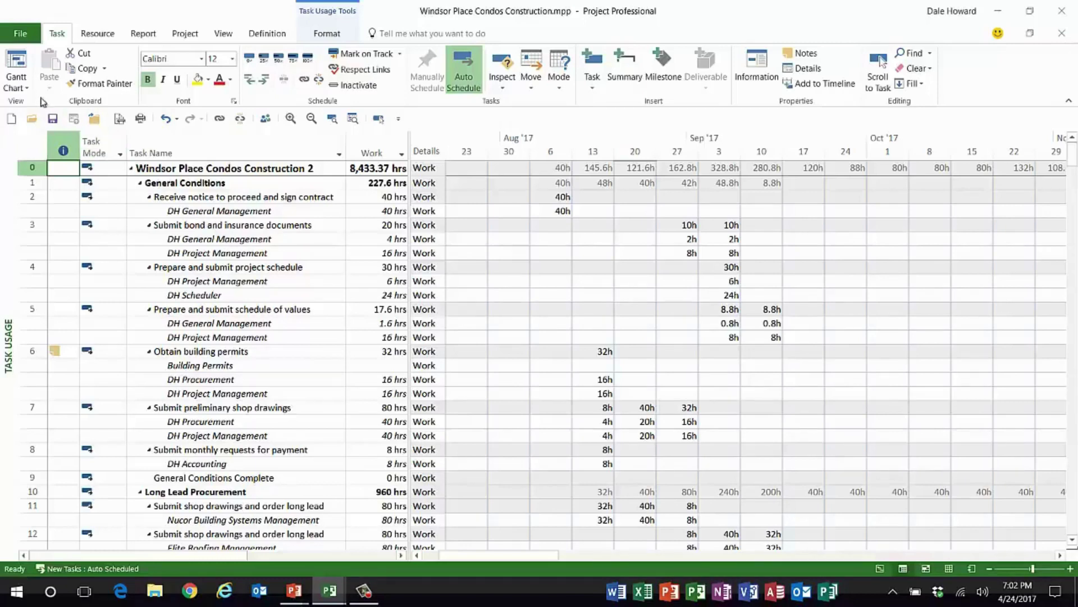
pyautogui.click(14, 88)
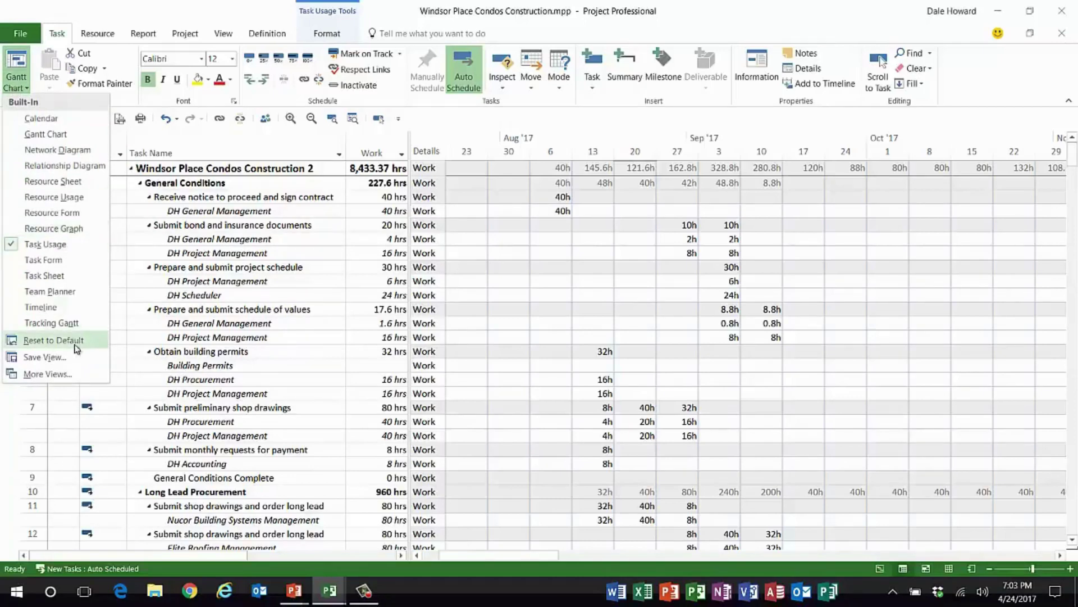
# From More Views, start a new view definition of the Combination type
pyautogui.click(66, 378)
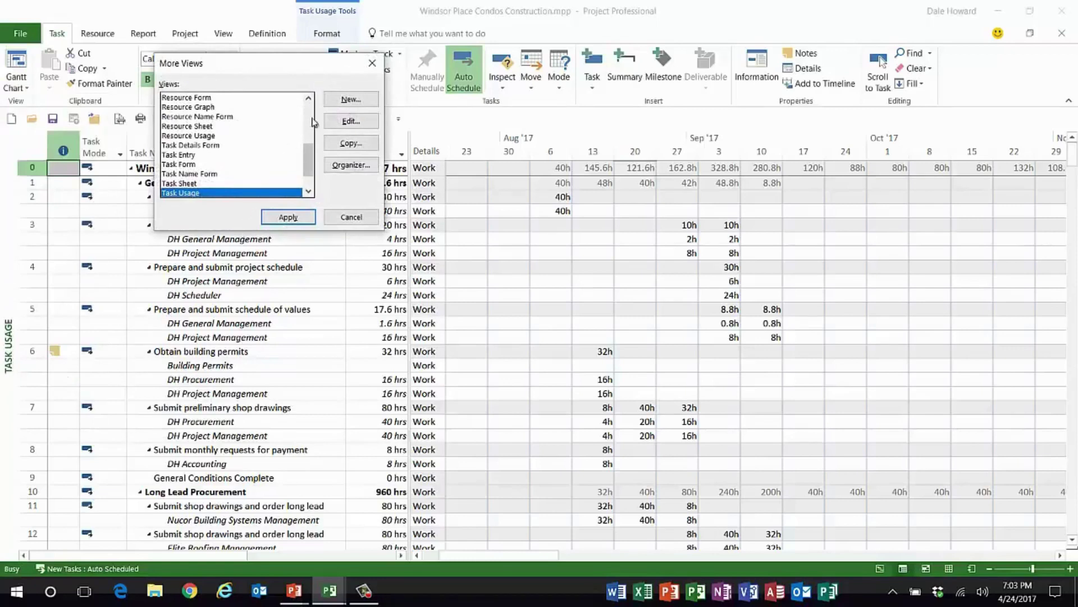
pyautogui.click(351, 99)
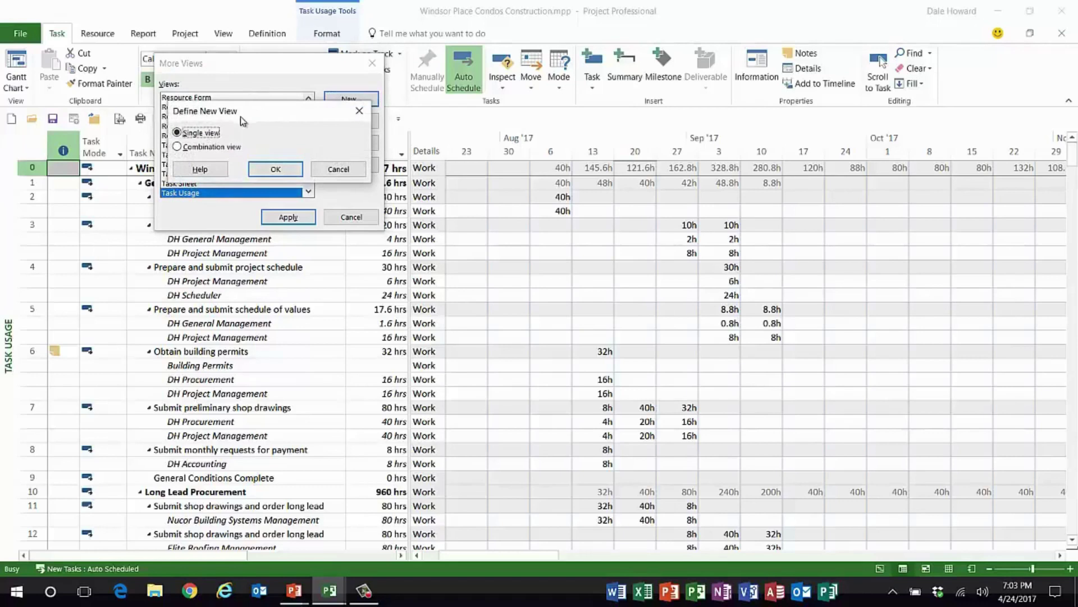
pyautogui.click(211, 148)
# Define '_Dependency Analysis' with Task Usage as primary view and Relationship Diagram as details pane
pyautogui.click(276, 169)
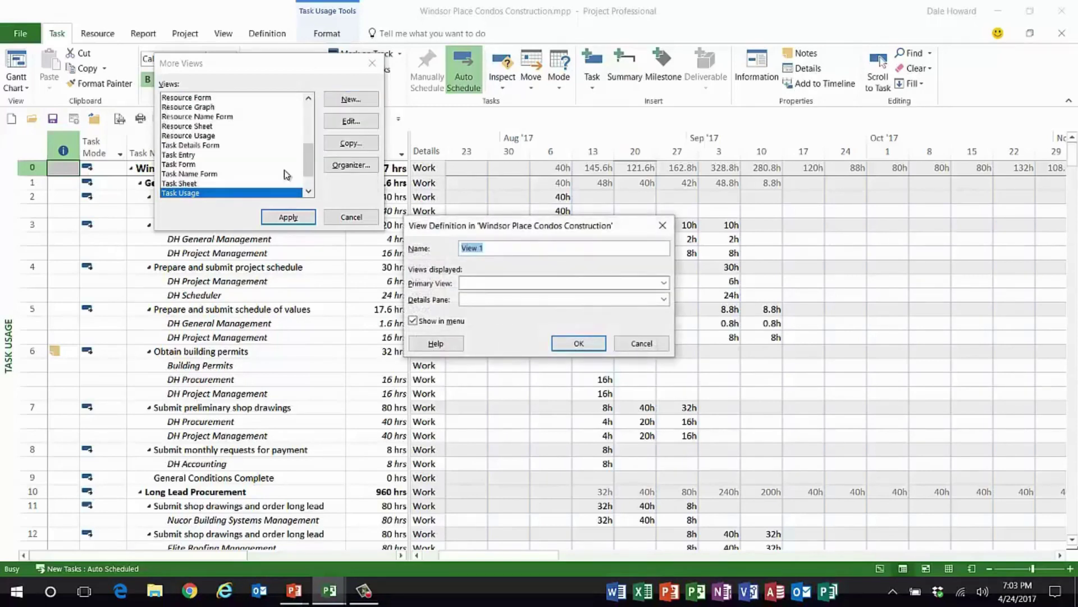
pyautogui.press('BackSpace')
pyautogui.write('_Dependency Analysis')
pyautogui.click(663, 284)
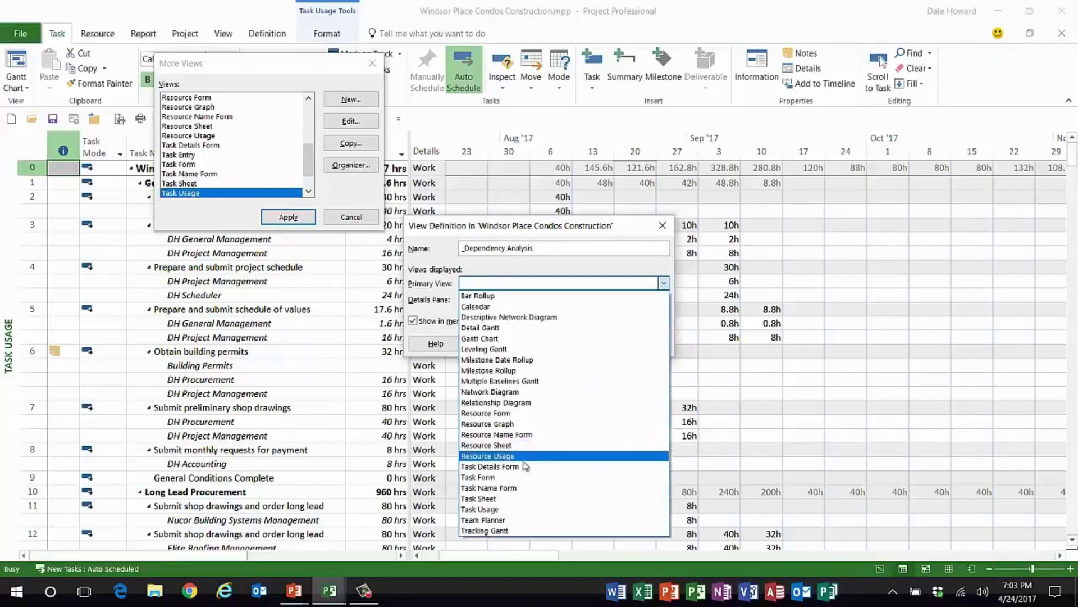
pyautogui.click(497, 509)
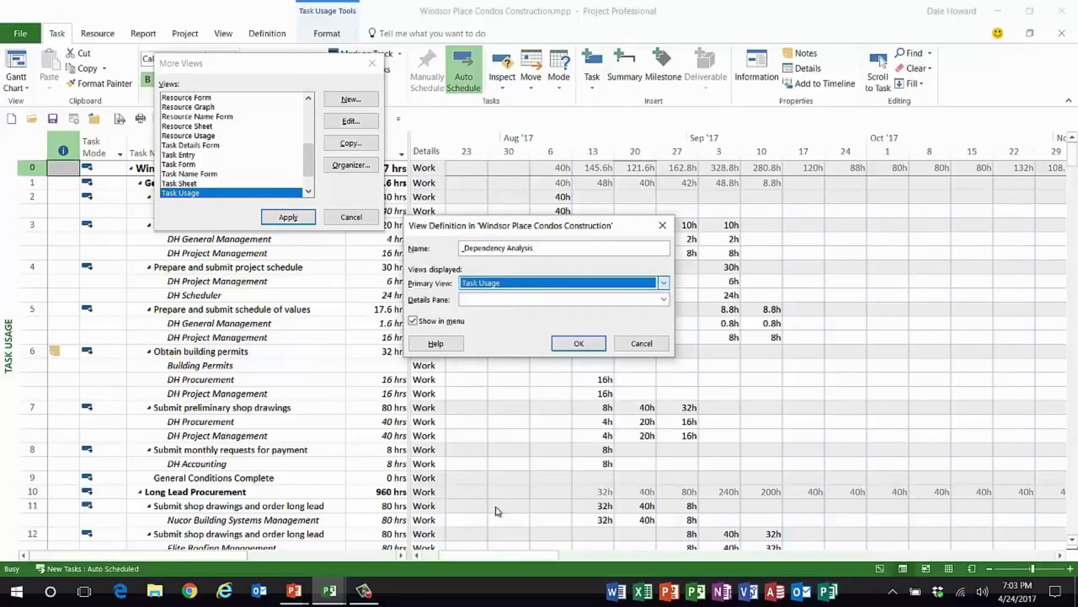
pyautogui.click(664, 299)
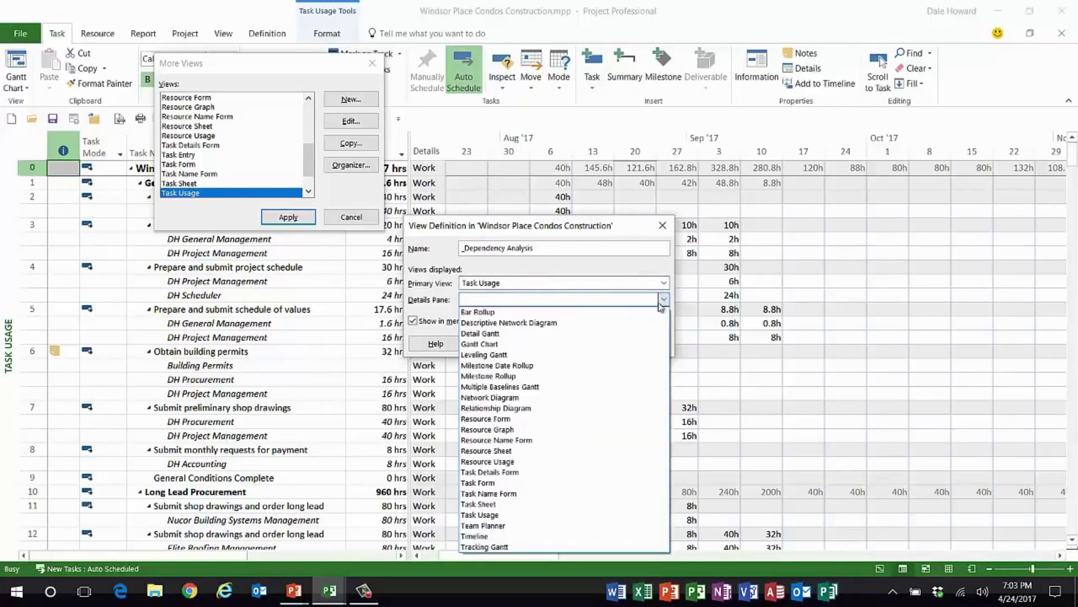
pyautogui.click(539, 413)
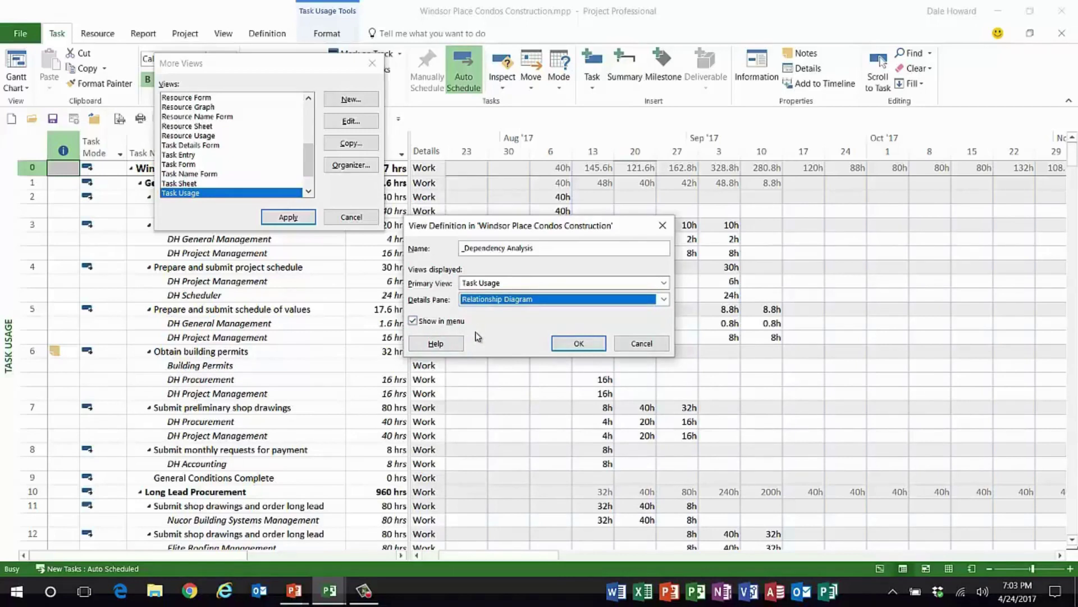
pyautogui.click(594, 344)
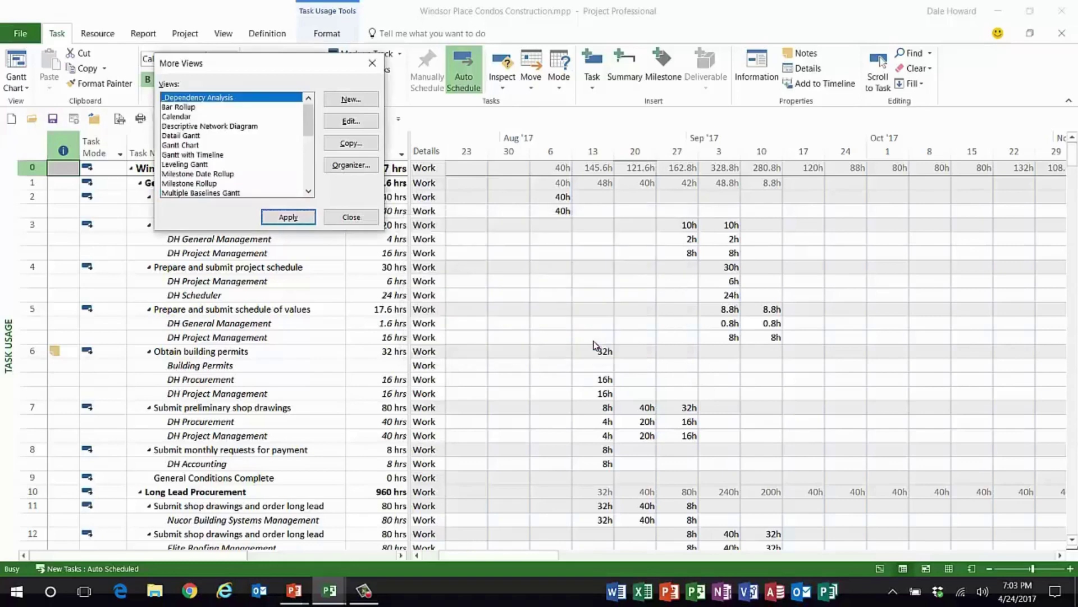
# Apply '_Dependency Analysis' and step through tasks 2 to 7 in the Relationship Diagram
pyautogui.click(309, 218)
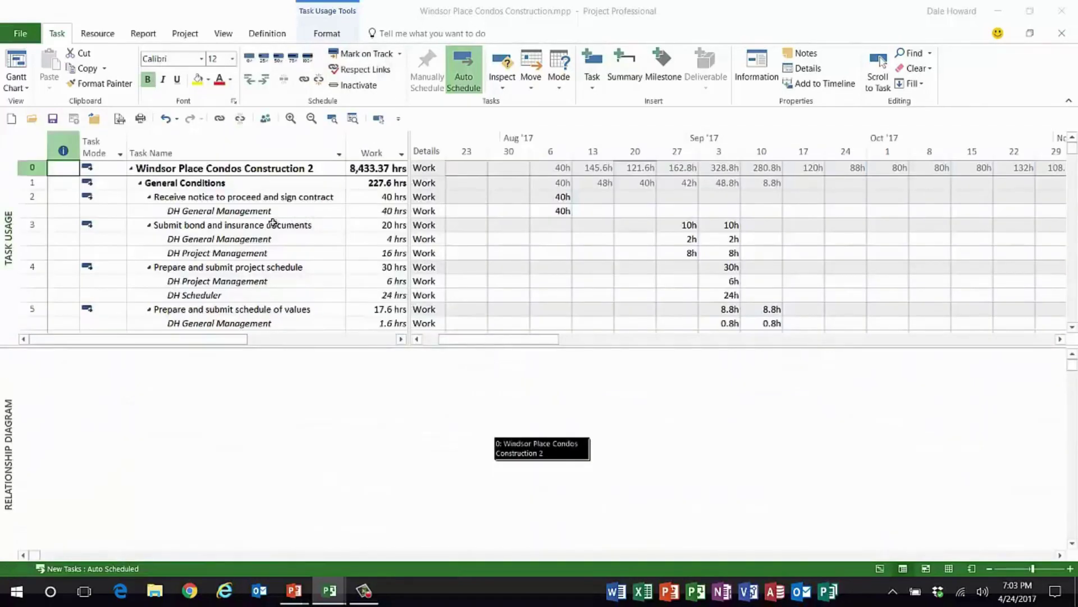
pyautogui.click(265, 198)
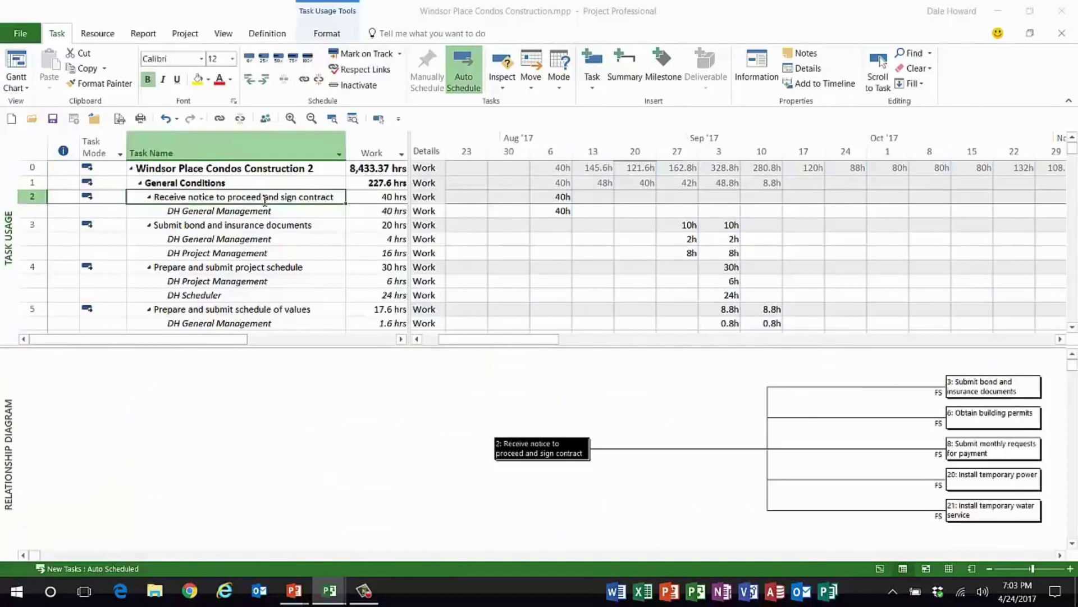
pyautogui.press('Down')
pyautogui.press('Down')
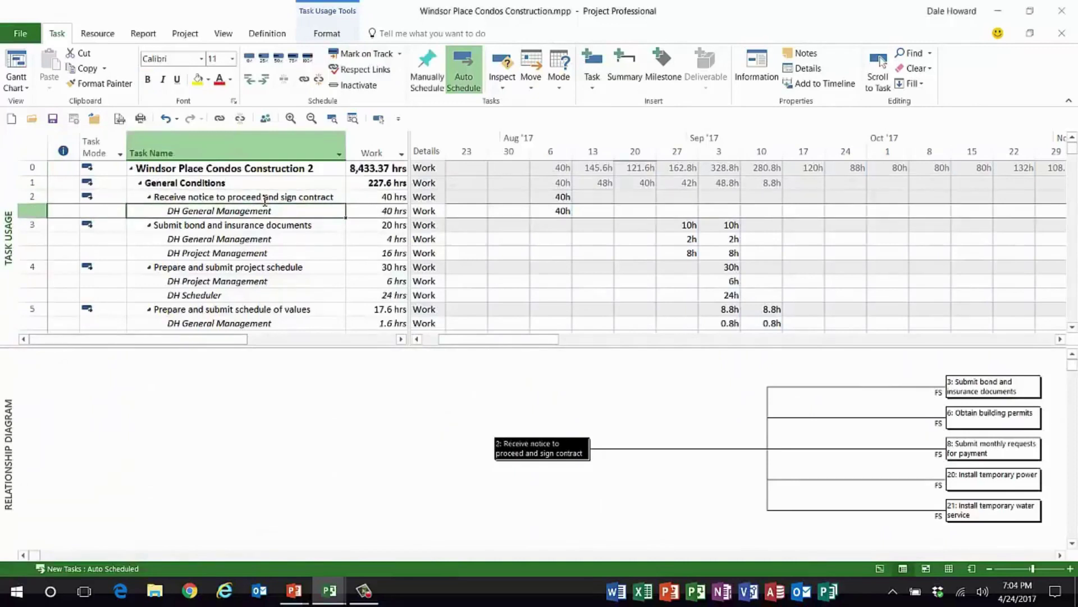
pyautogui.press('Down')
pyautogui.press('Down')
pyautogui.press('Down')
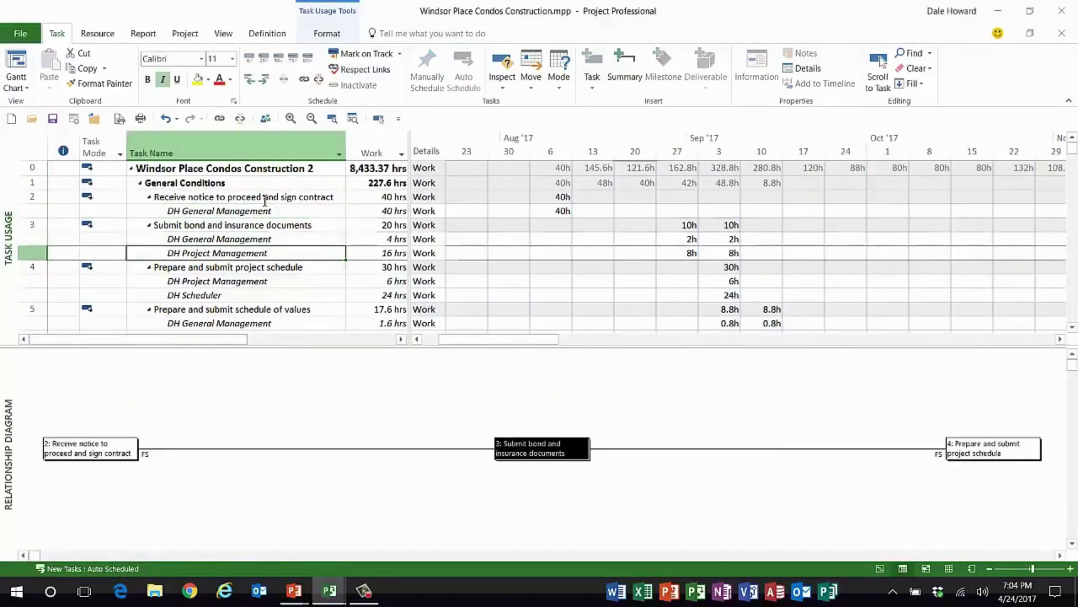
pyautogui.press('Down')
pyautogui.press('Down')
pyautogui.press('Down')
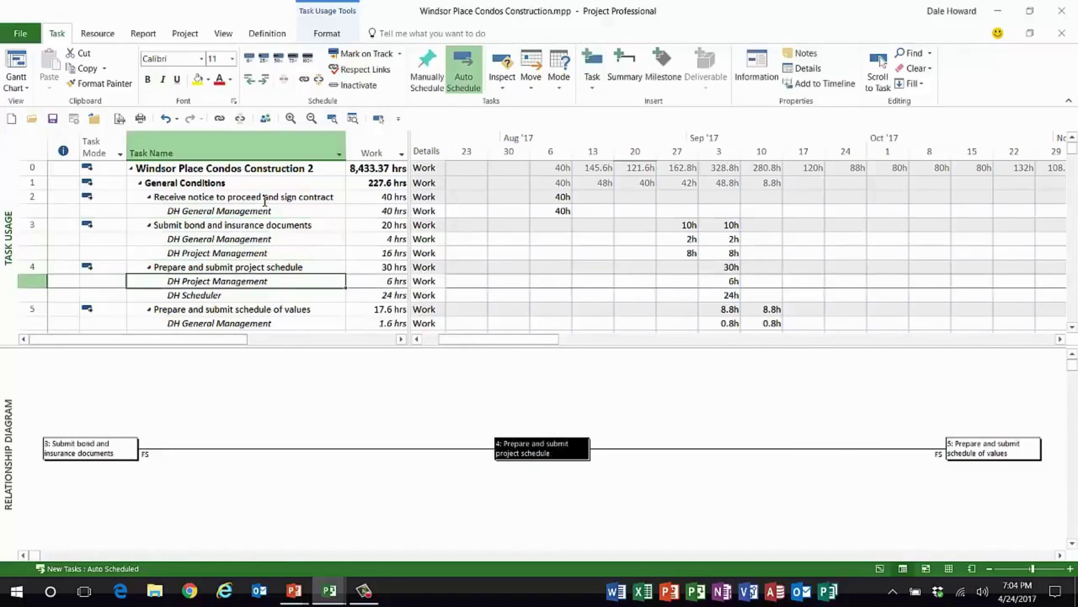
pyautogui.press('Down')
pyautogui.press('Down')
pyautogui.press('Down')
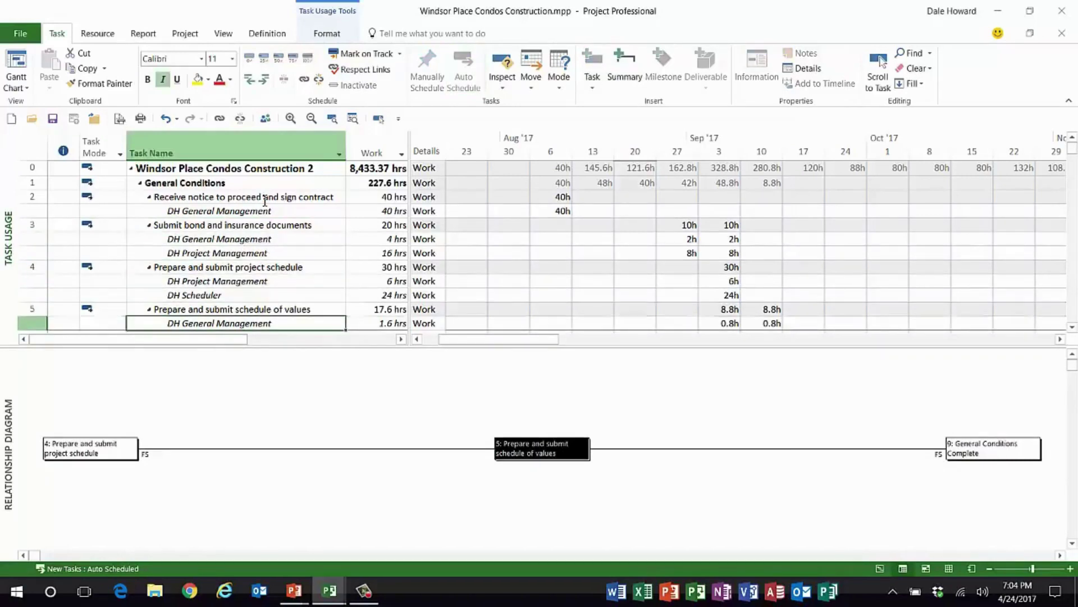
pyautogui.press('Down')
pyautogui.press('Down')
pyautogui.press('Down')
pyautogui.press('Down')
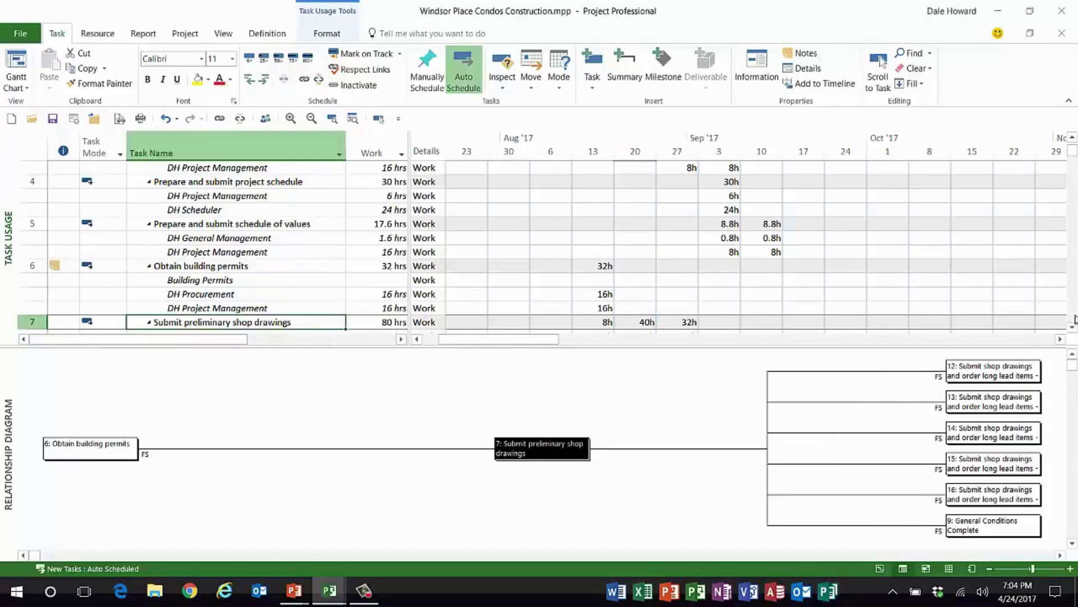
# Show the links for the Steel Erection summary task and task 52 in the diagram
pyautogui.scroll(-8, 1075, 296)
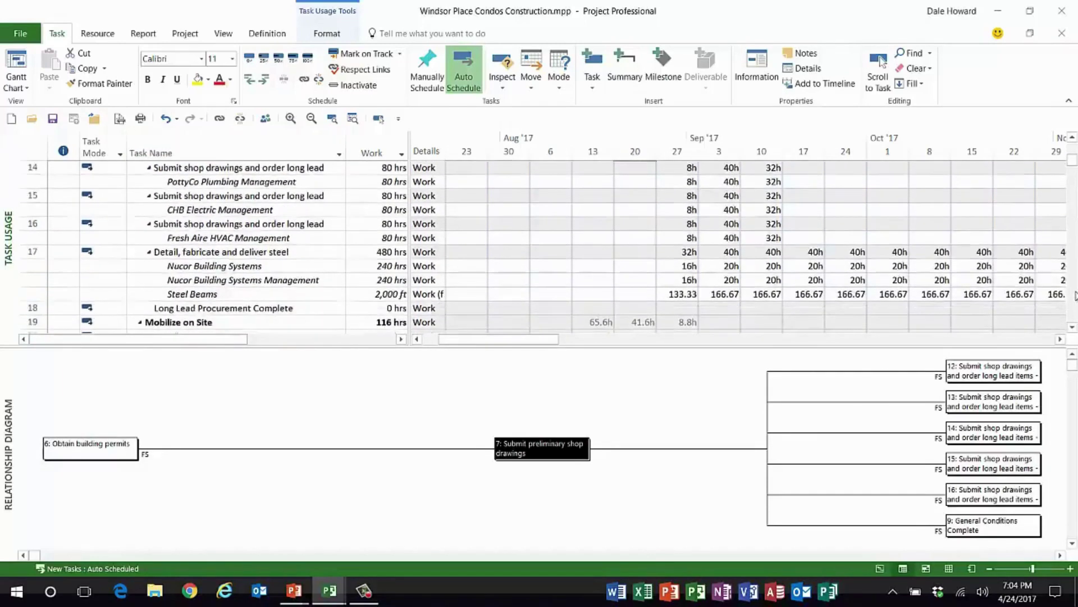
pyautogui.scroll(-20, 1075, 296)
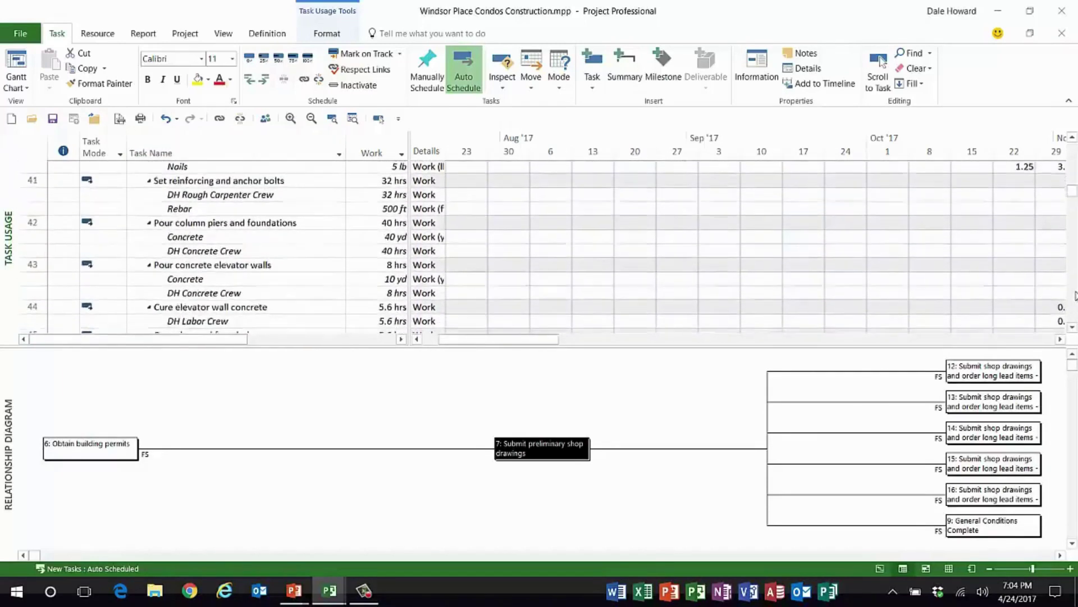
pyautogui.scroll(-15, 1075, 296)
pyautogui.scroll(3, 366, 217)
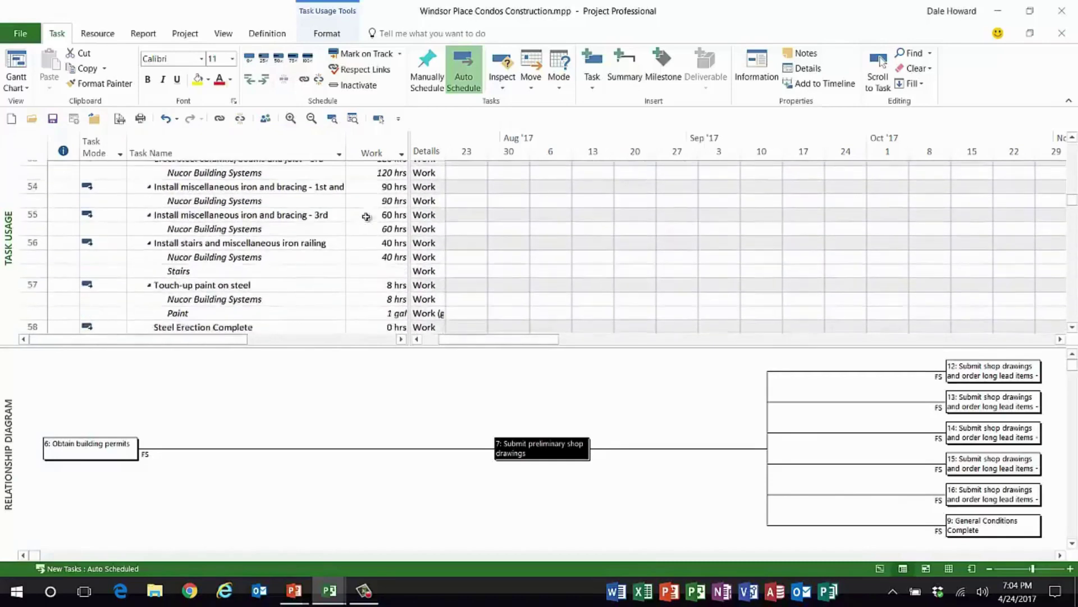
pyautogui.scroll(3, 366, 217)
pyautogui.click(252, 216)
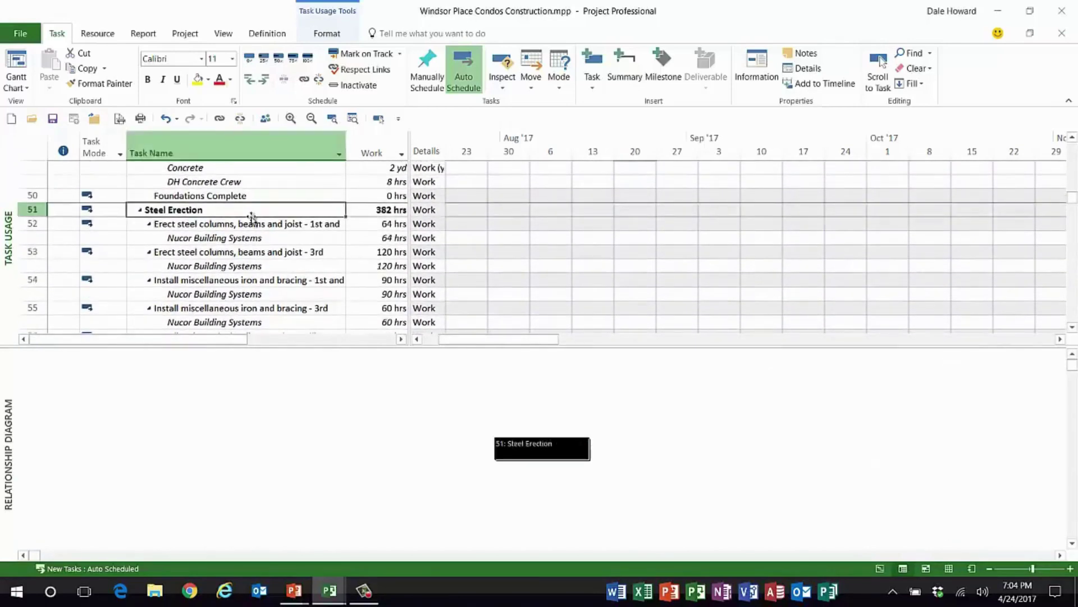
pyautogui.click(251, 224)
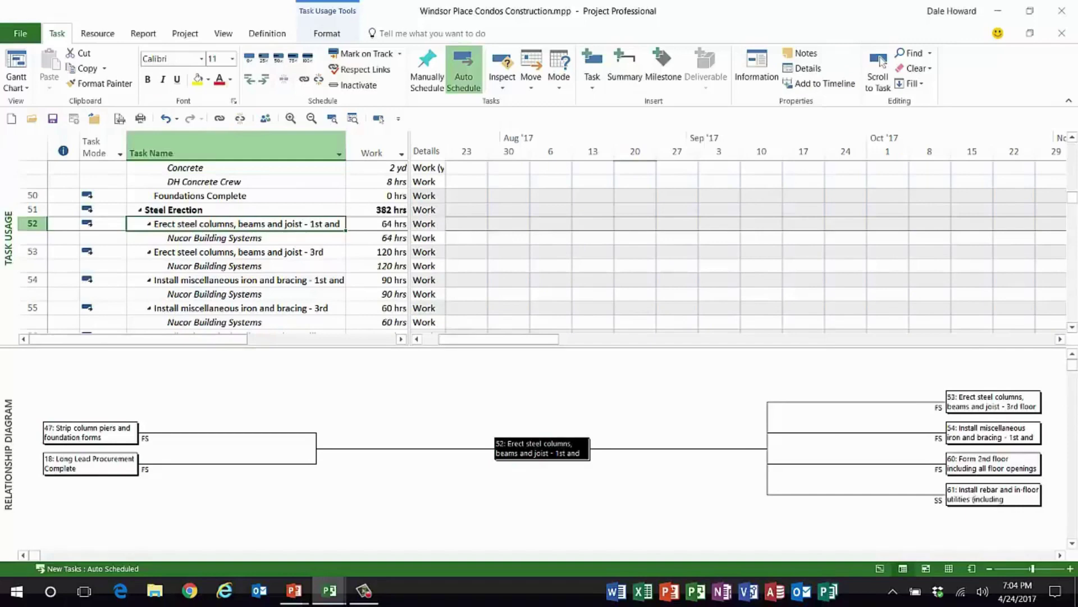
# Show the predecessors and successor of task 18, Long Lead Procurement Complete
pyautogui.scroll(10, 1075, 168)
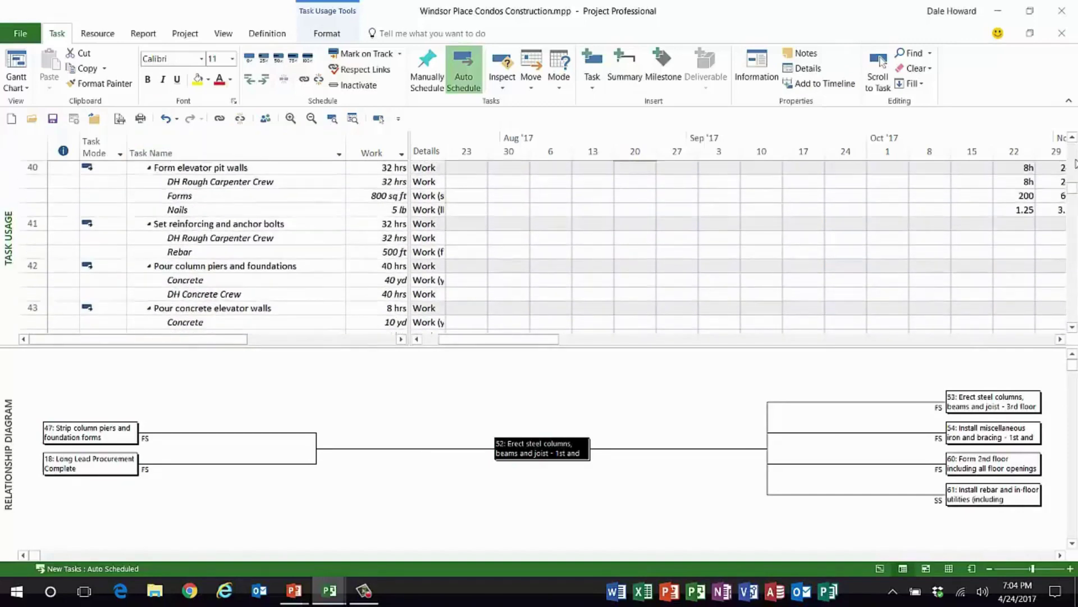
pyautogui.scroll(12, 1075, 163)
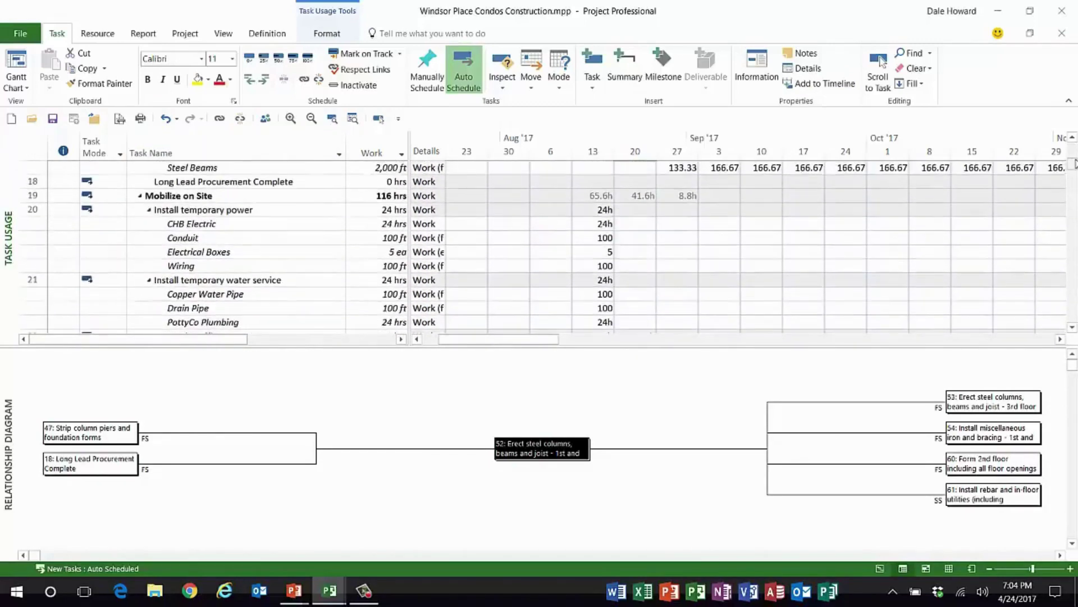
pyautogui.click(217, 184)
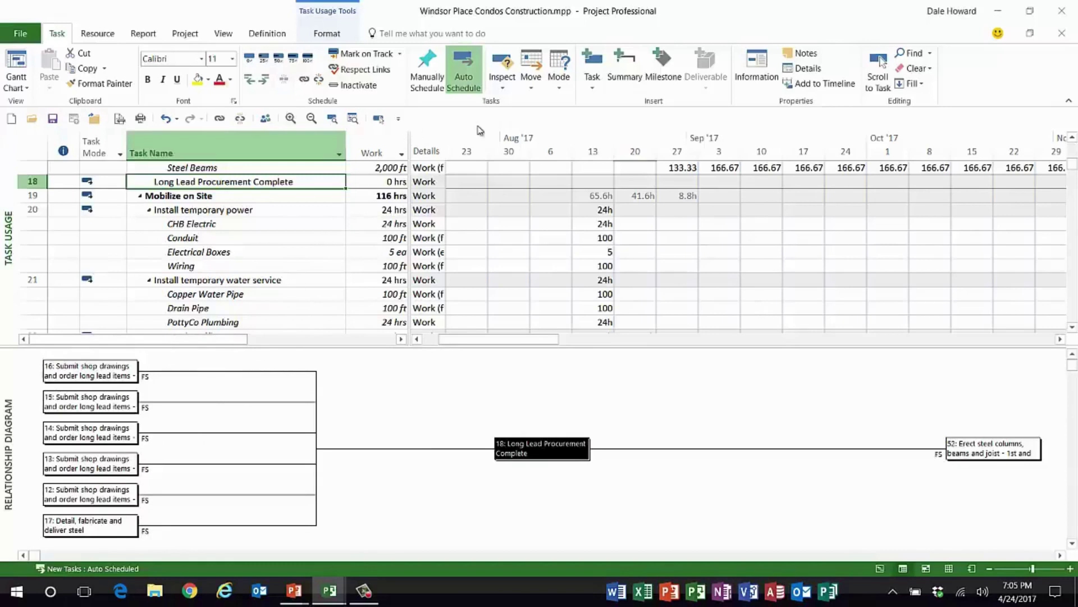
# Open the Task Inspector for Long Lead Procurement Complete via Inspect Task
pyautogui.click(503, 84)
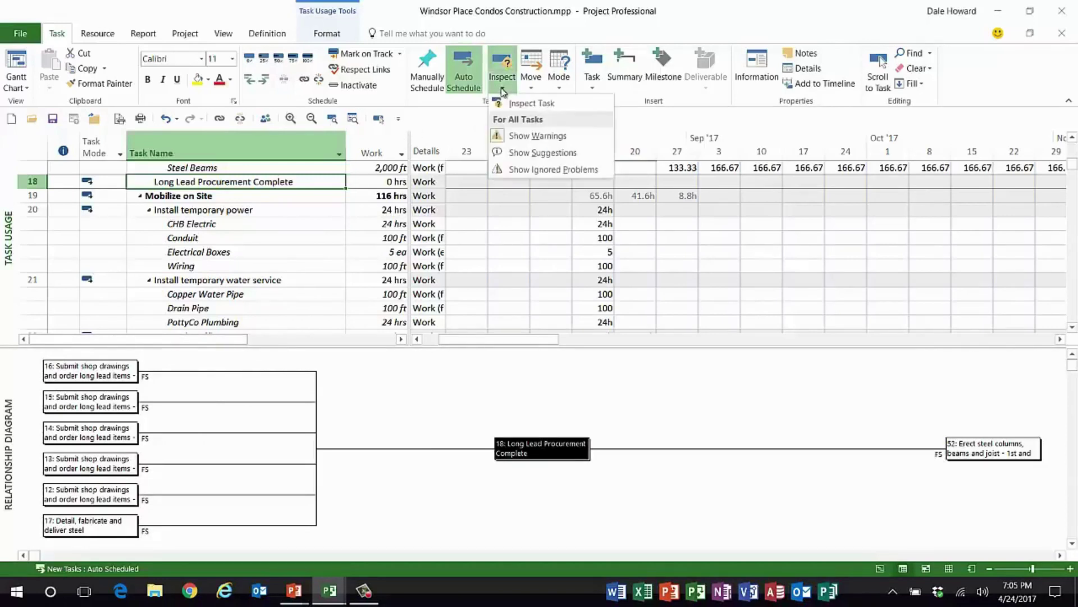
pyautogui.click(556, 104)
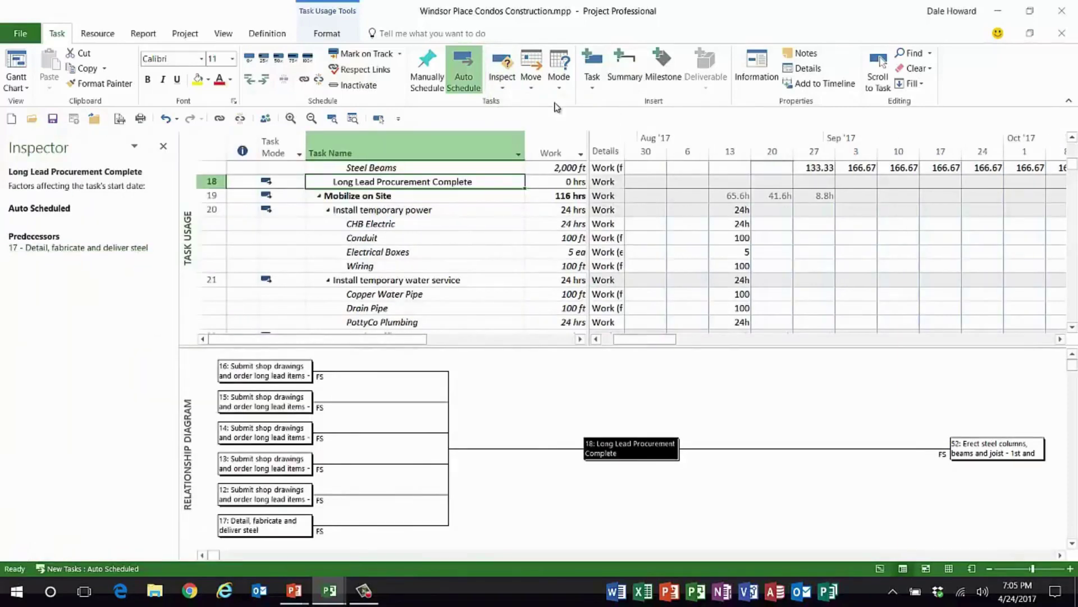